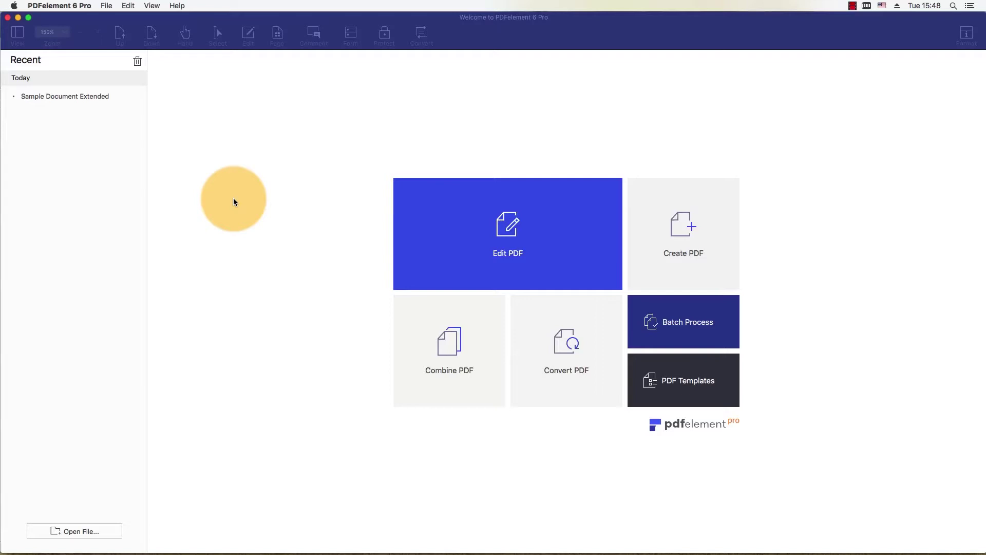
# Open the recent Sample Document Extended.pdf and choose Convert to Image.
pyautogui.click(77, 98)
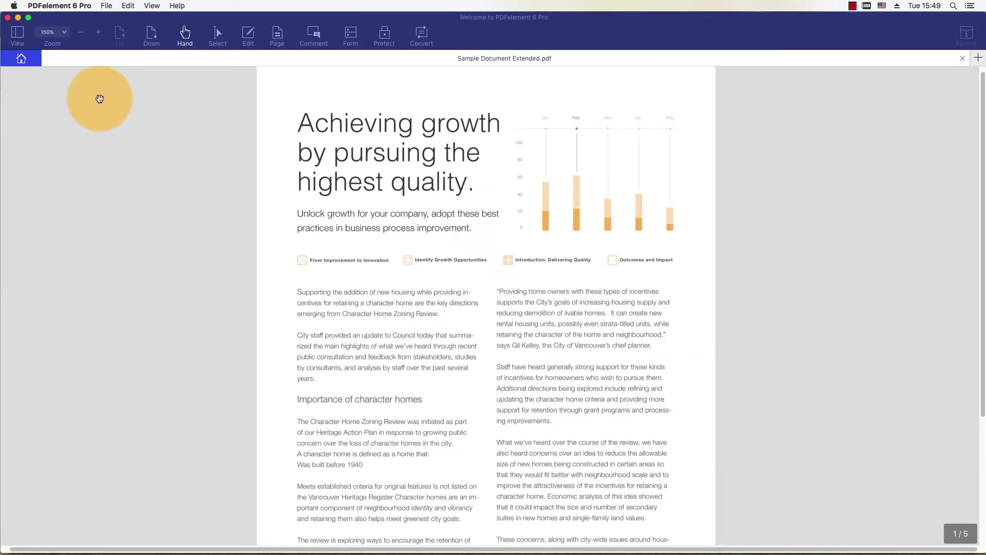
pyautogui.click(421, 33)
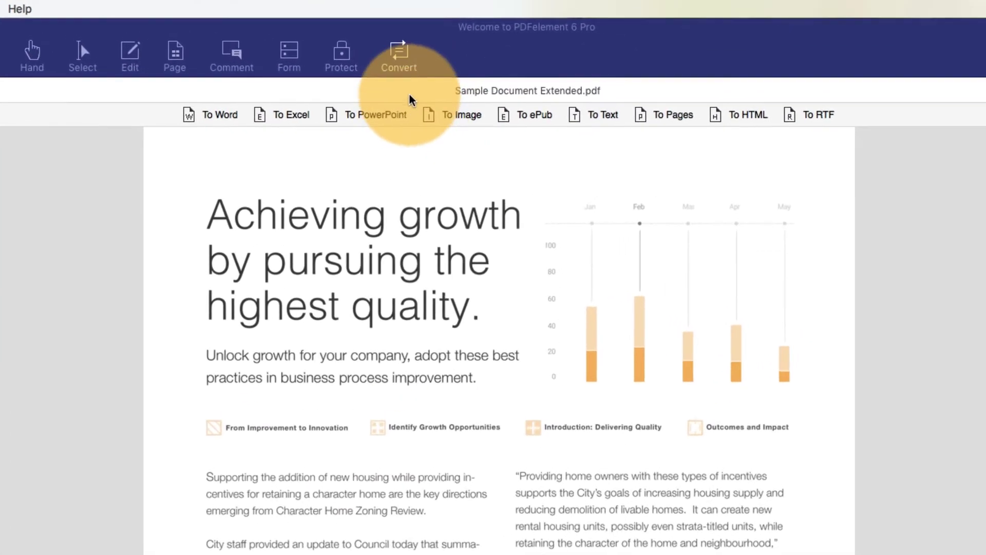
pyautogui.click(482, 116)
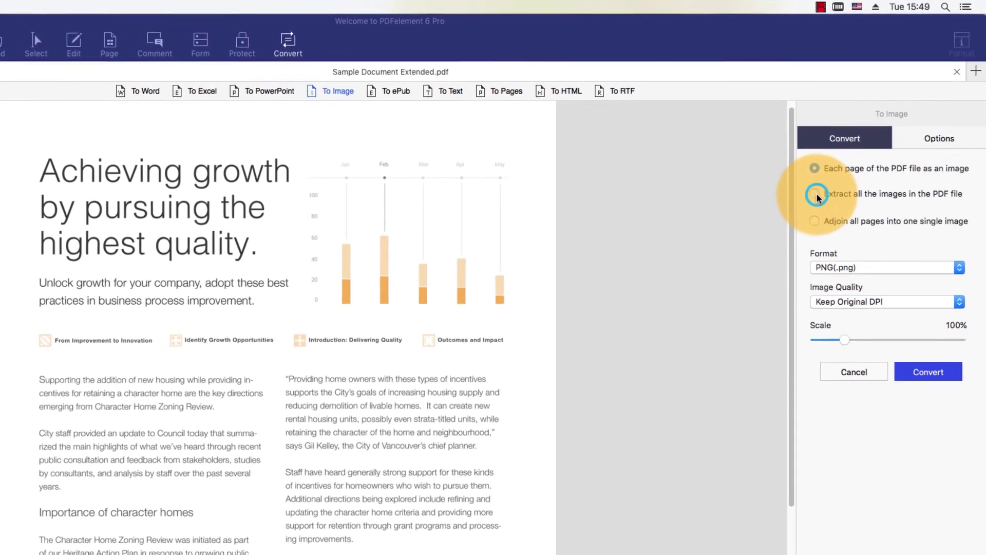
# Set conversion to extract all images, in PNG format at original DPI.
pyautogui.click(815, 194)
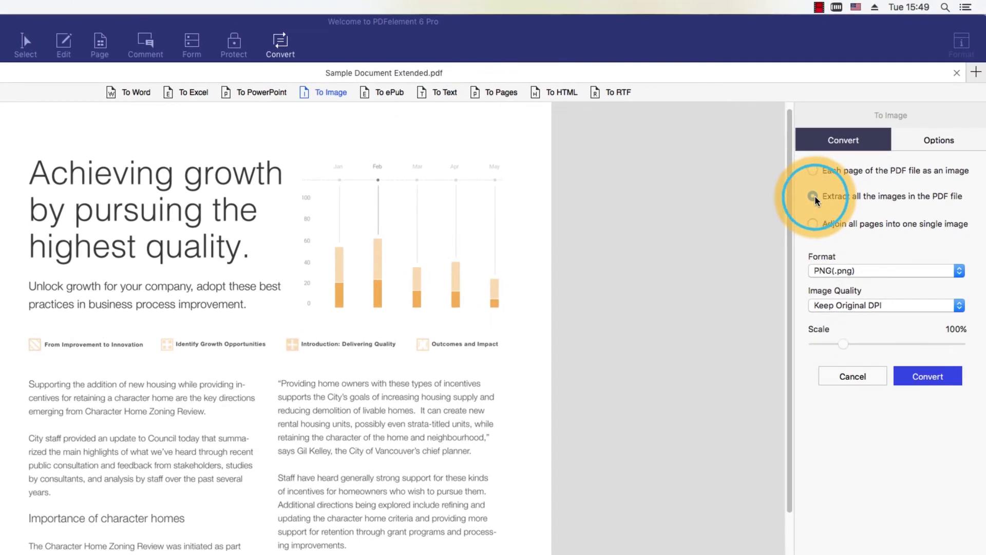
pyautogui.click(814, 225)
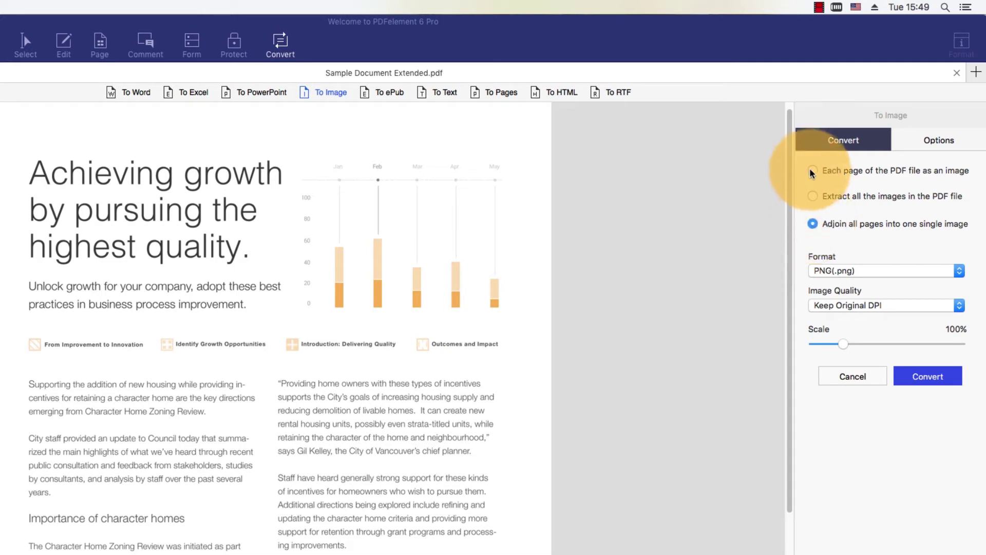
pyautogui.click(813, 171)
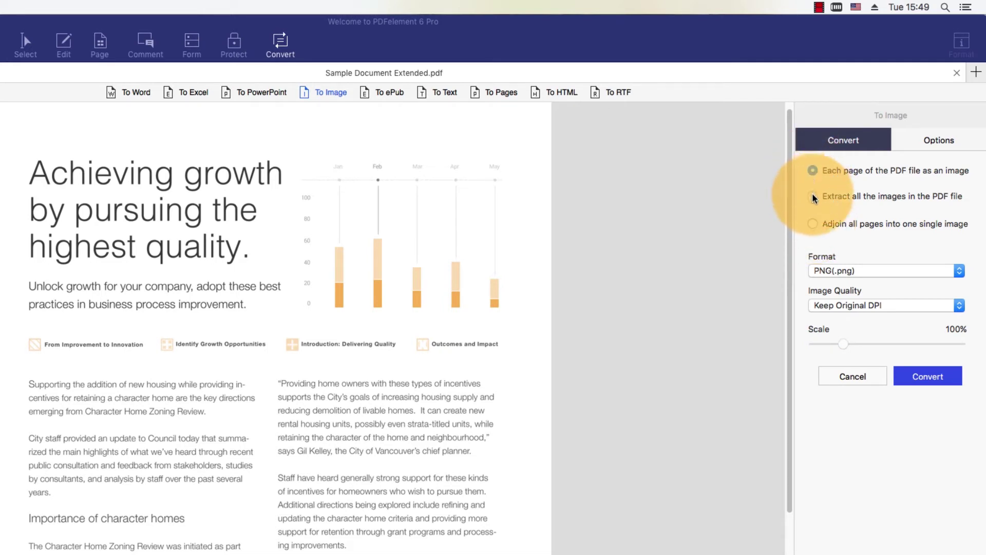
pyautogui.click(813, 196)
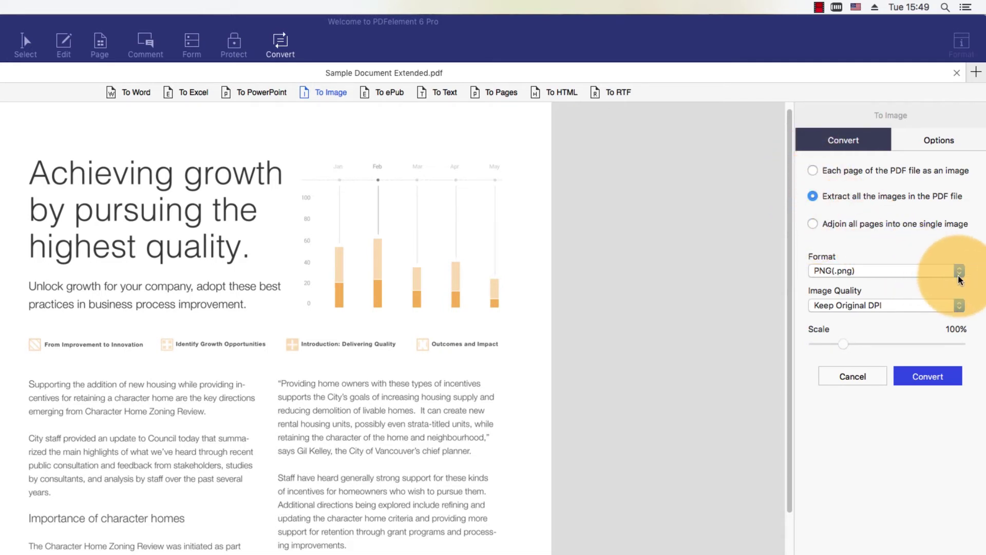
pyautogui.click(960, 273)
pyautogui.click(963, 274)
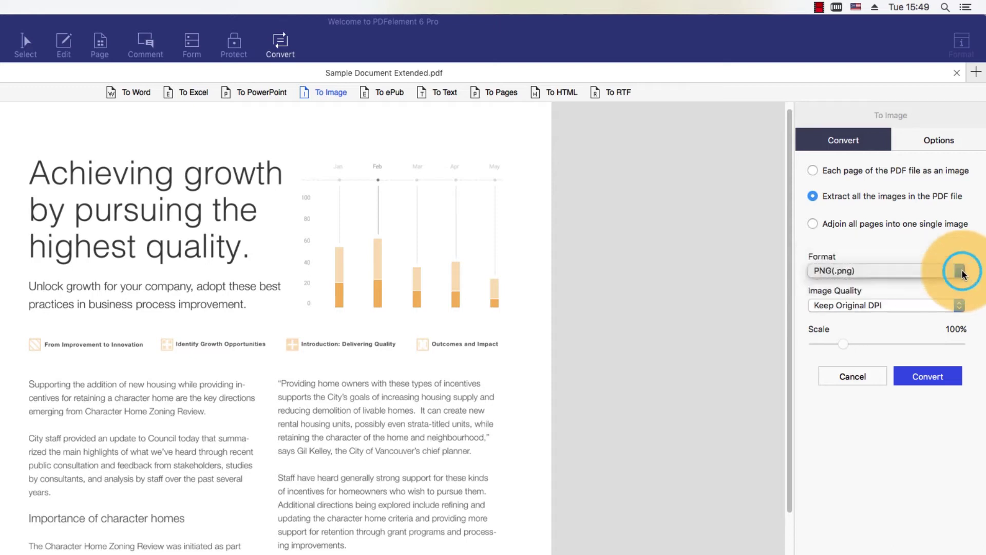
pyautogui.click(963, 306)
pyautogui.click(965, 307)
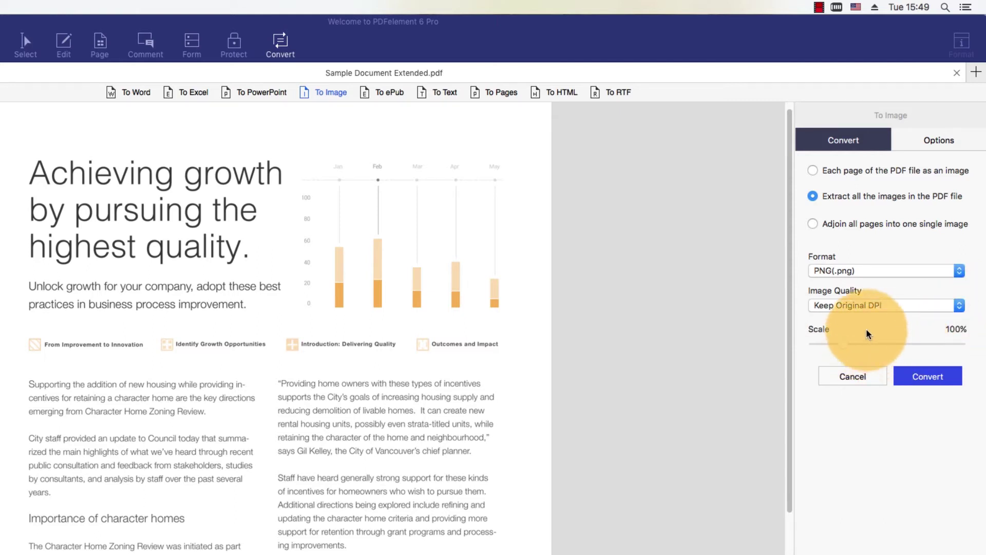
# Set a custom page range from page 2 to 5.
pyautogui.click(938, 146)
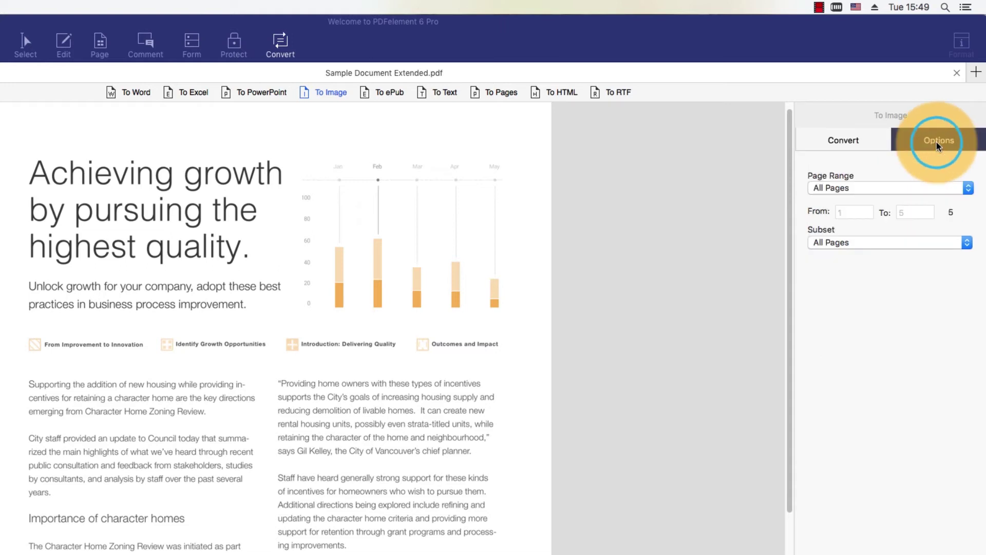
pyautogui.click(969, 188)
pyautogui.click(954, 199)
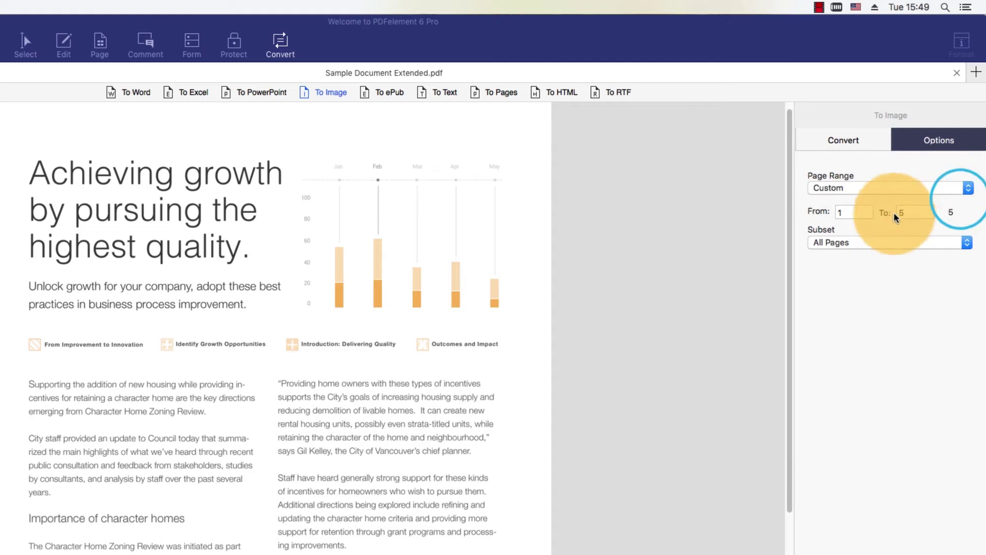
pyautogui.click(851, 215)
pyautogui.write('2')
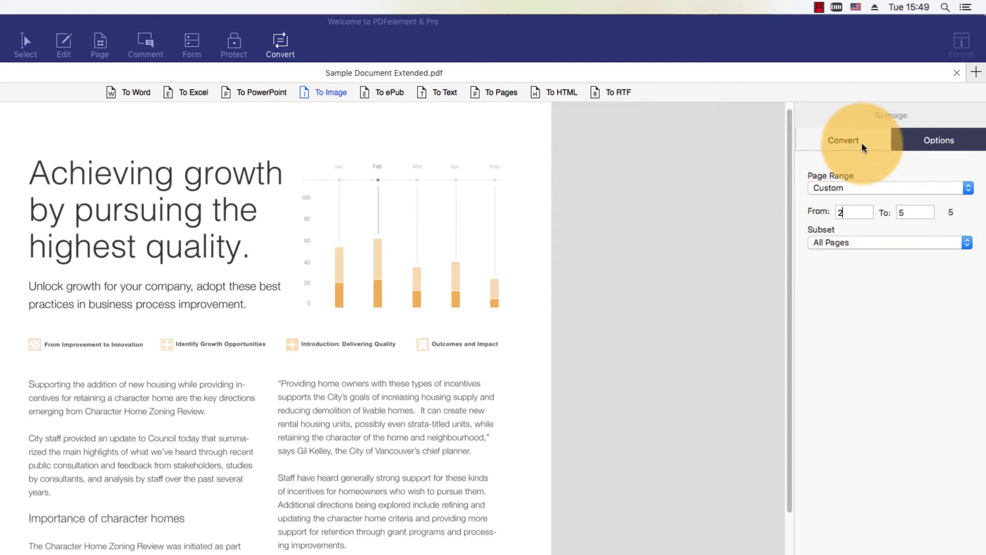
# Convert to PNG, save the images to the Desktop, and dismiss the completion notice.
pyautogui.click(843, 140)
pyautogui.click(923, 376)
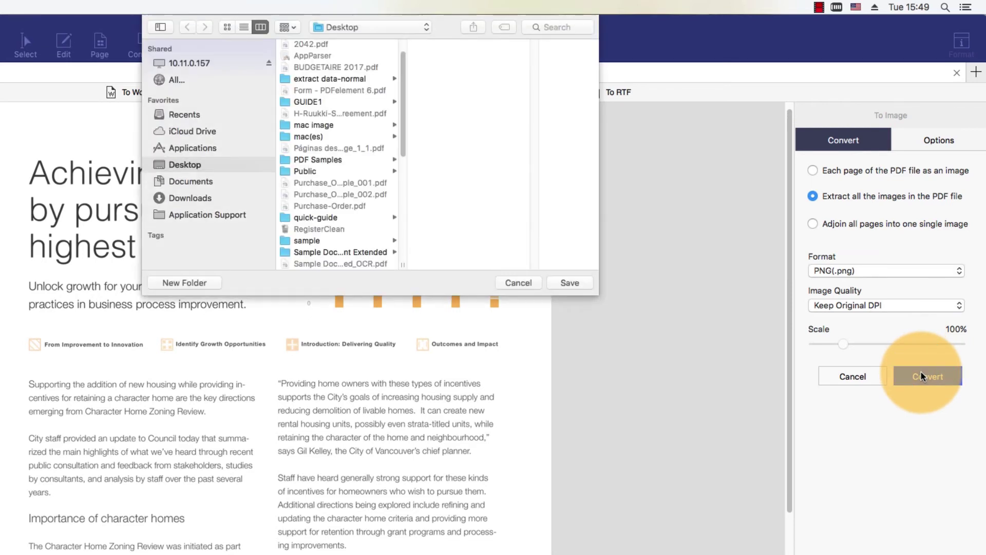
pyautogui.click(579, 285)
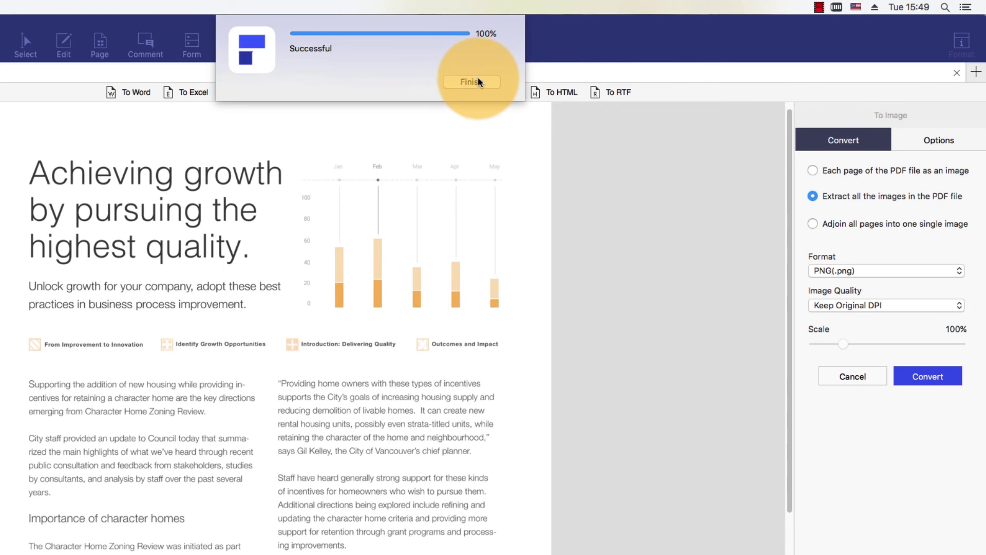
pyautogui.click(471, 82)
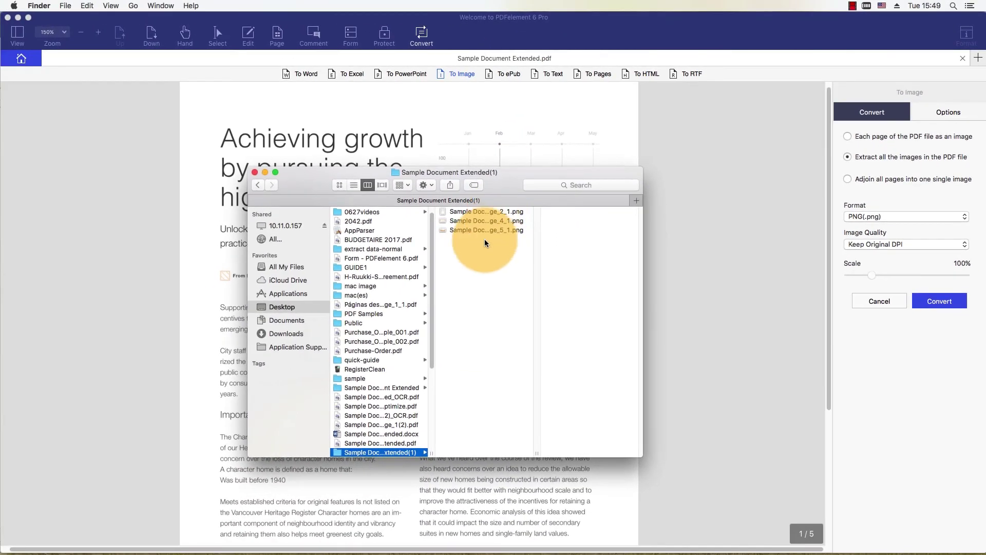
# Open Sample Document Extended_page_2_1.png from the Sample Document Extended(1) folder in Preview.
pyautogui.rightClick(488, 214)
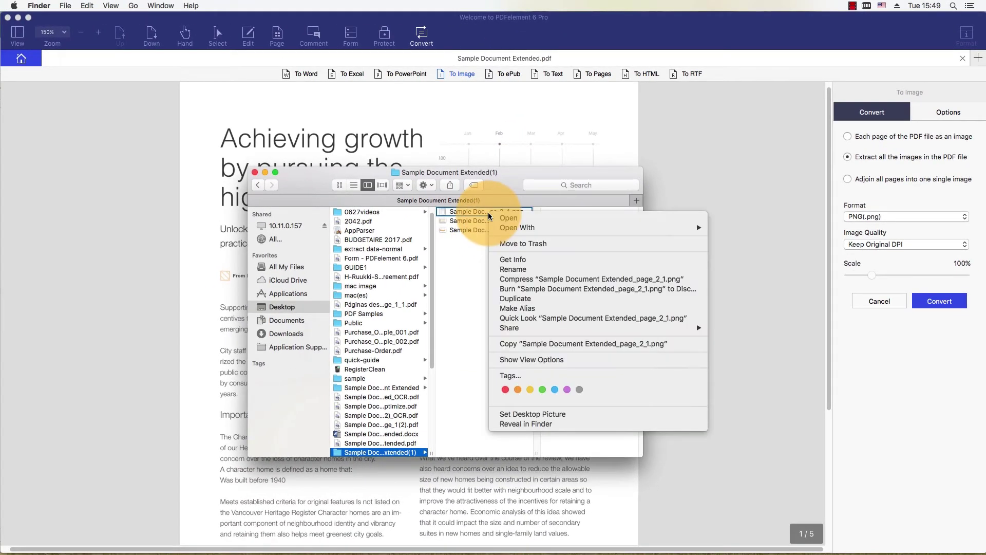
pyautogui.click(509, 219)
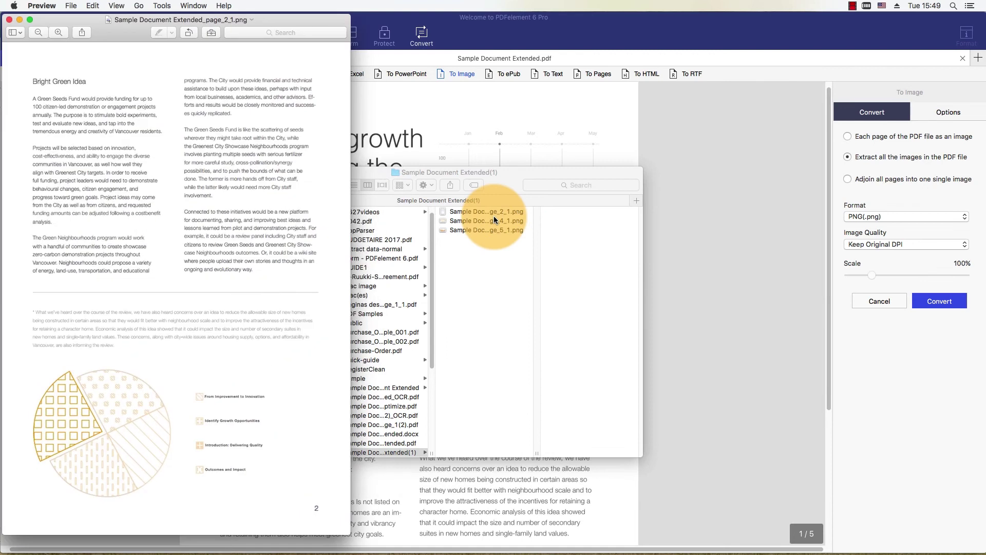